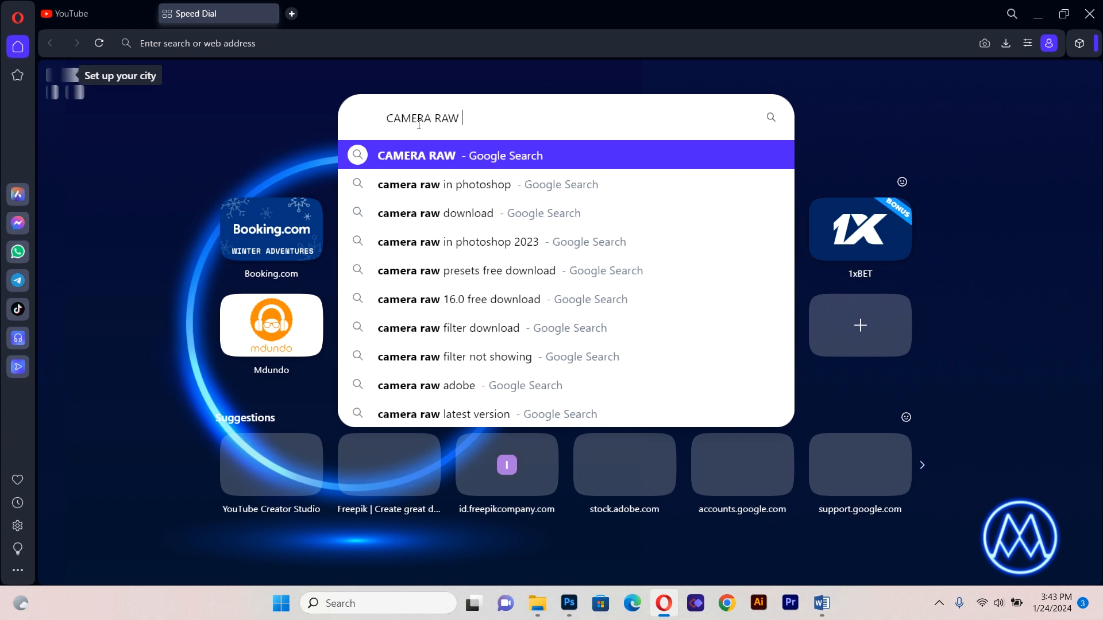
# Step: Search the web for "camera raw filter download" and look through Adobe's Camera Raw plug-in installer page
pyautogui.write('F')
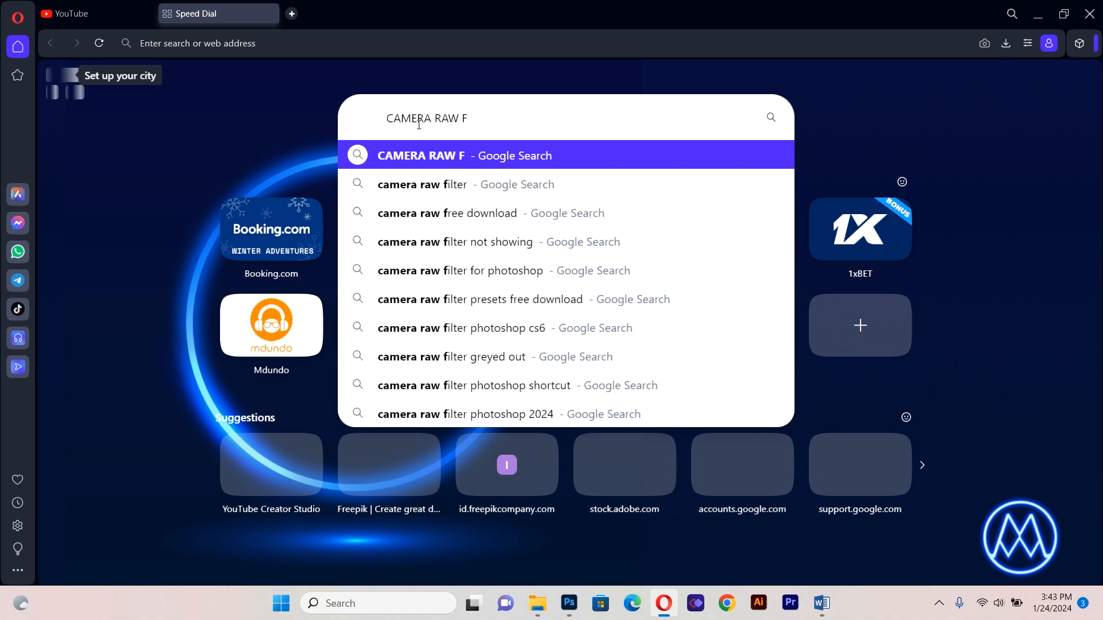
pyautogui.write('ILTER')
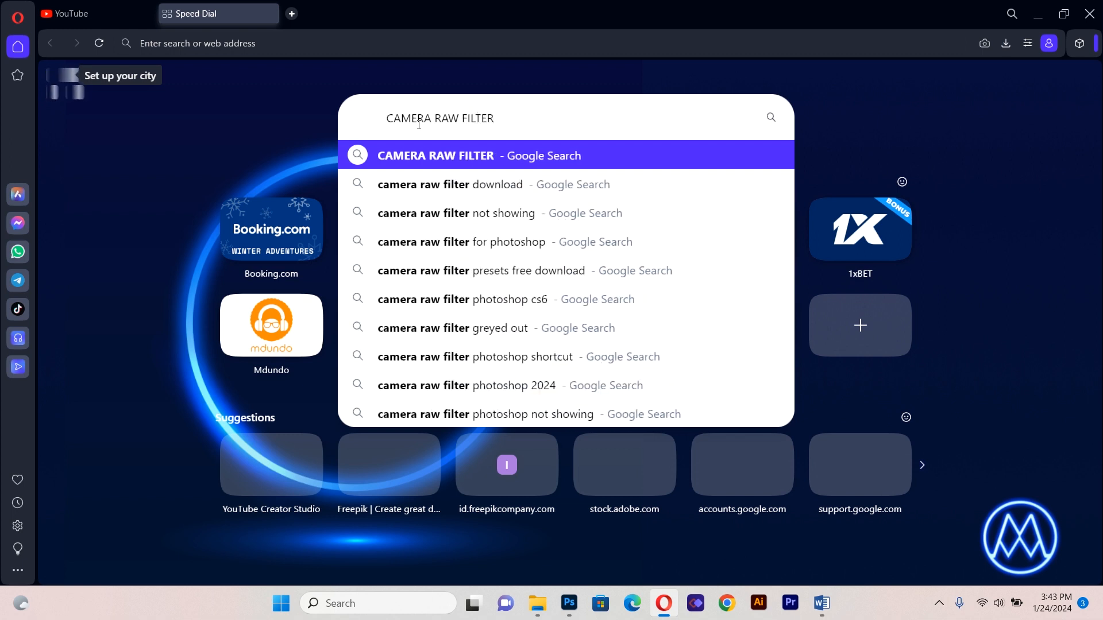
pyautogui.click(431, 184)
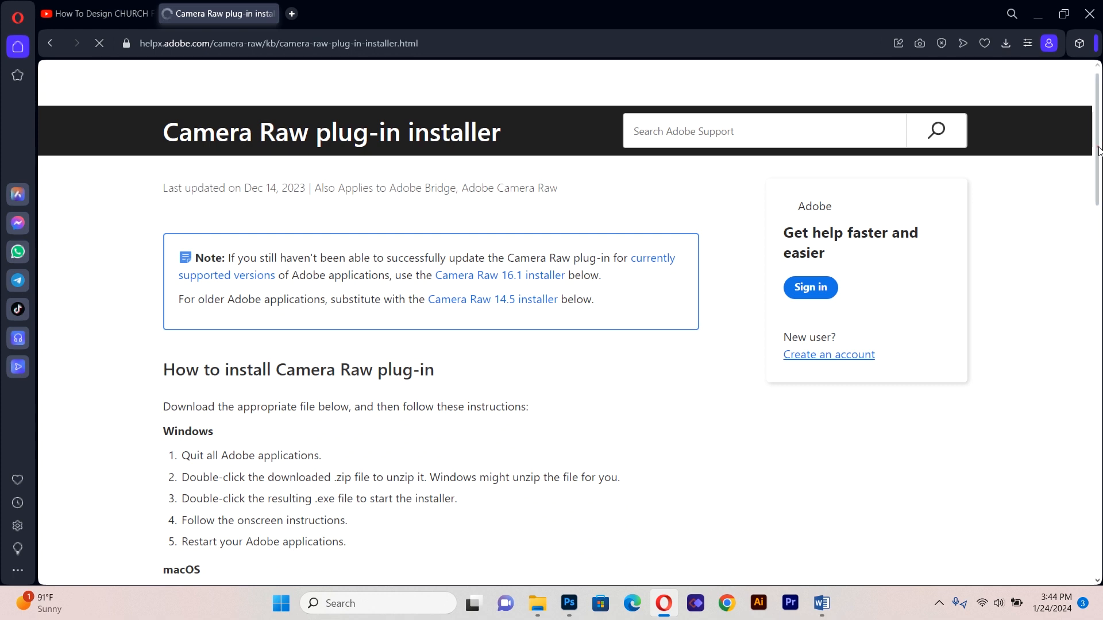
pyautogui.moveTo(1099, 150); pyautogui.dragTo(1099, 320)
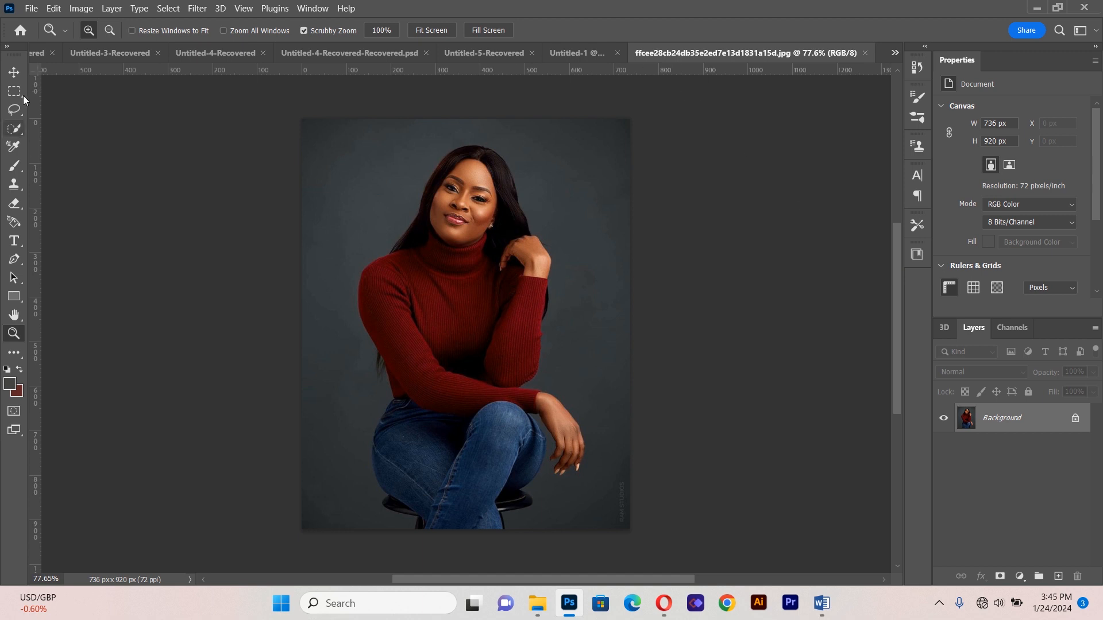
# Step: In Photoshop, activate the Move tool and open the portrait's Background layer in the Camera Raw Filter
pyautogui.click(14, 72)
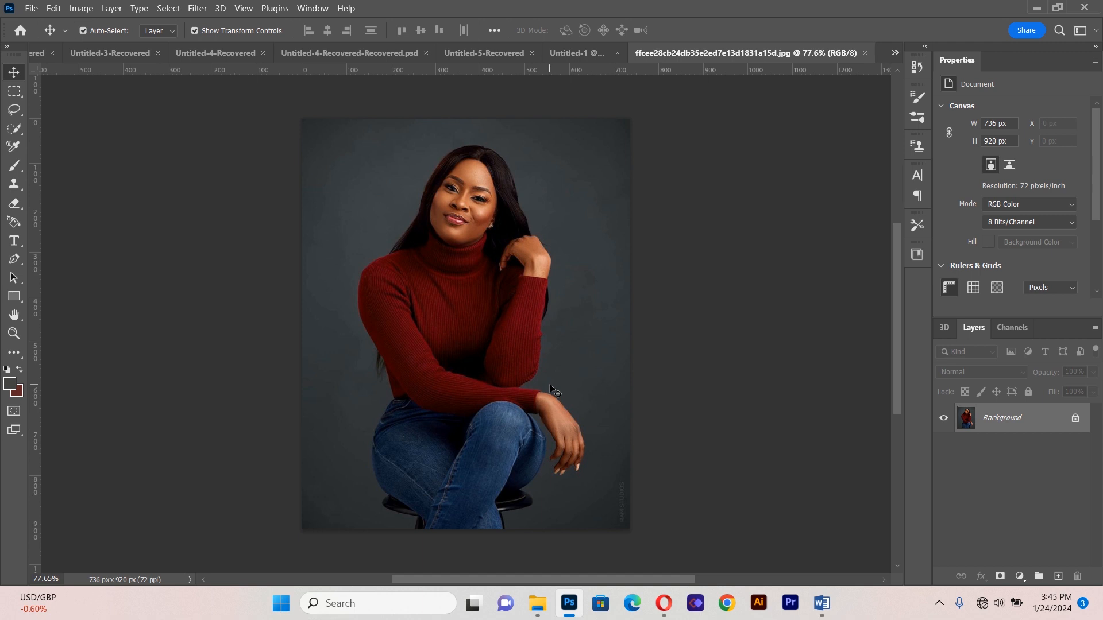
pyautogui.click(195, 10)
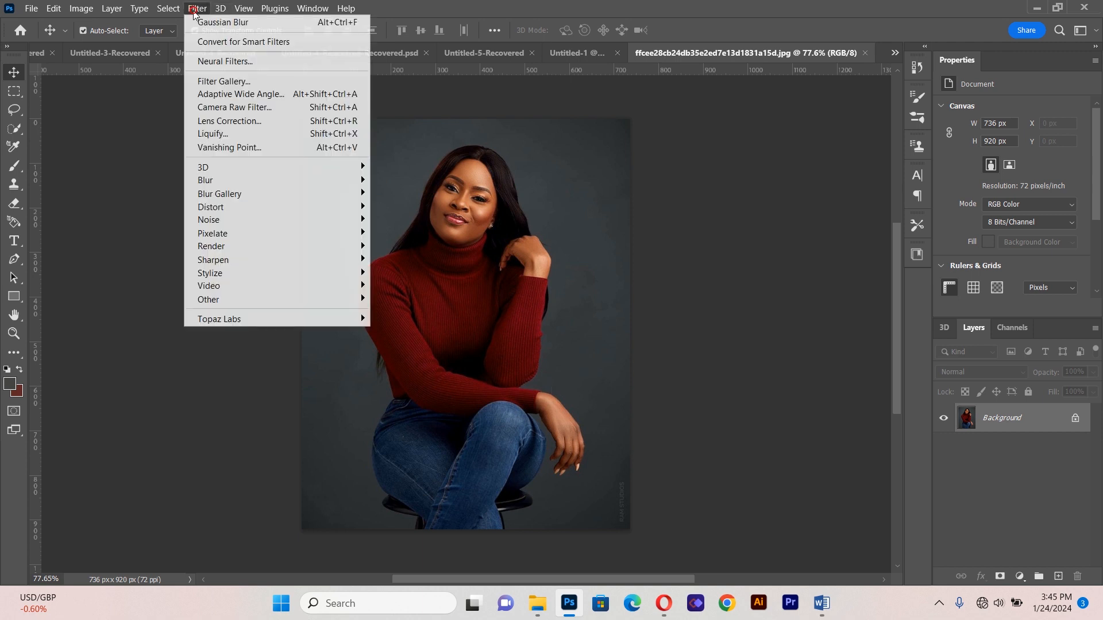
pyautogui.click(234, 109)
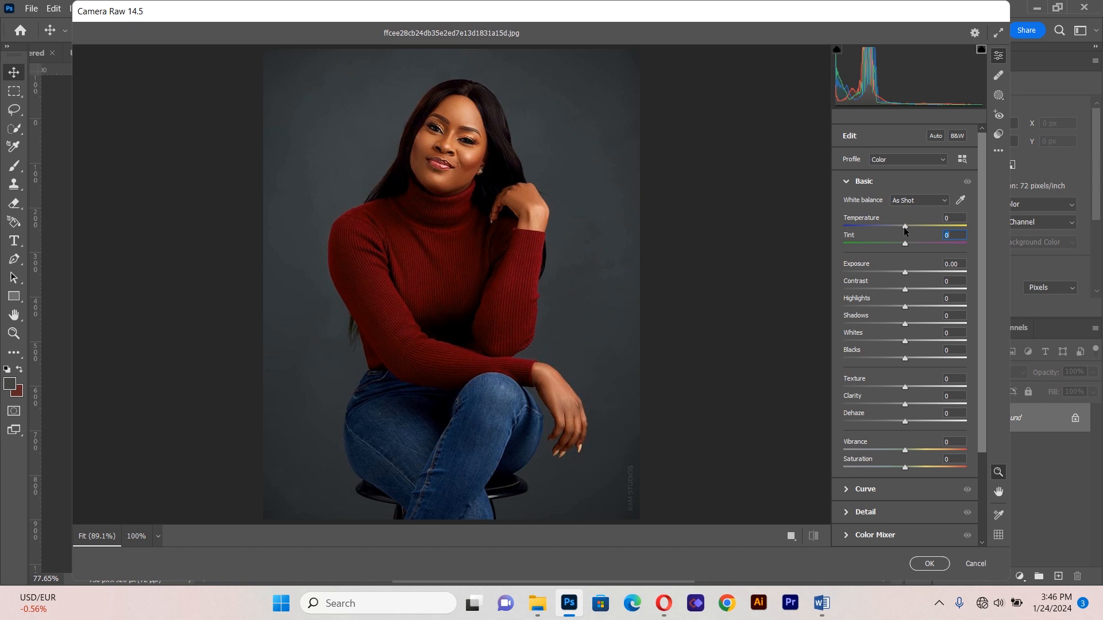
# Step: Try cooler and warmer white balance with Temperature at -40 and +3, and reset it to 0
pyautogui.moveTo(904, 227)
pyautogui.mouseDown()
pyautogui.moveTo(925, 228)
pyautogui.moveTo(904, 233)
pyautogui.mouseUp()
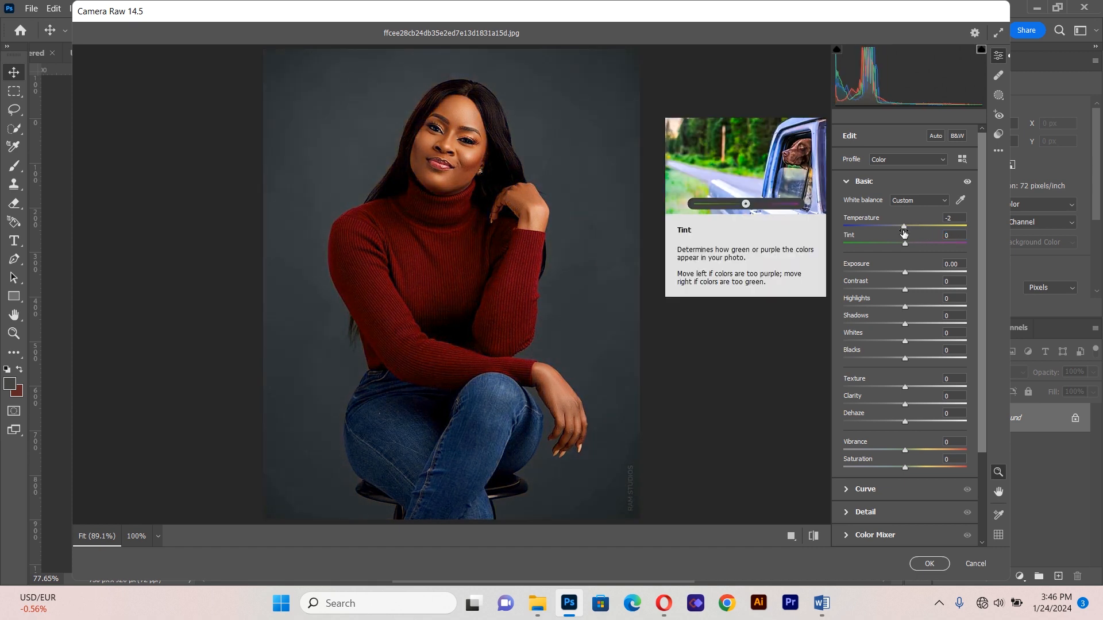
pyautogui.moveTo(906, 229); pyautogui.dragTo(881, 226)
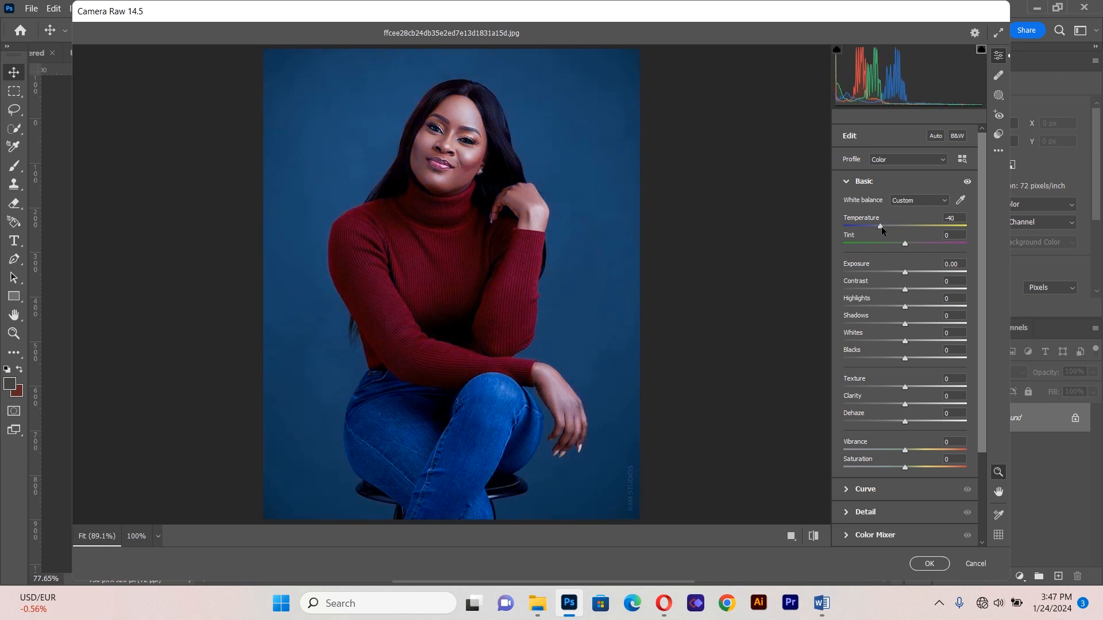
pyautogui.moveTo(881, 226); pyautogui.dragTo(909, 231)
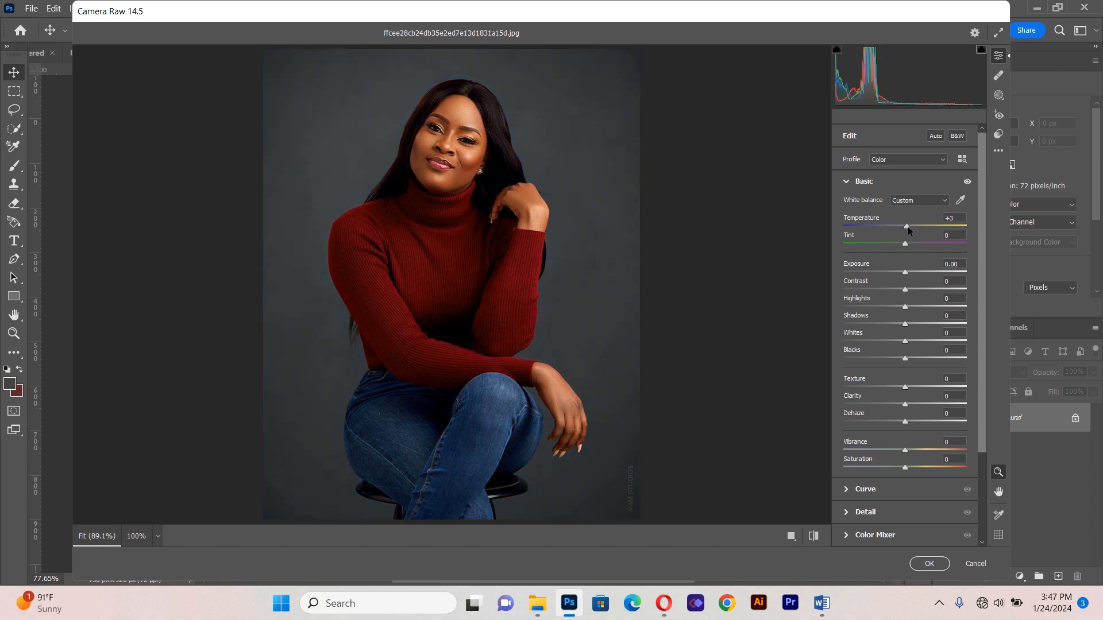
pyautogui.click(961, 218)
pyautogui.write('0')
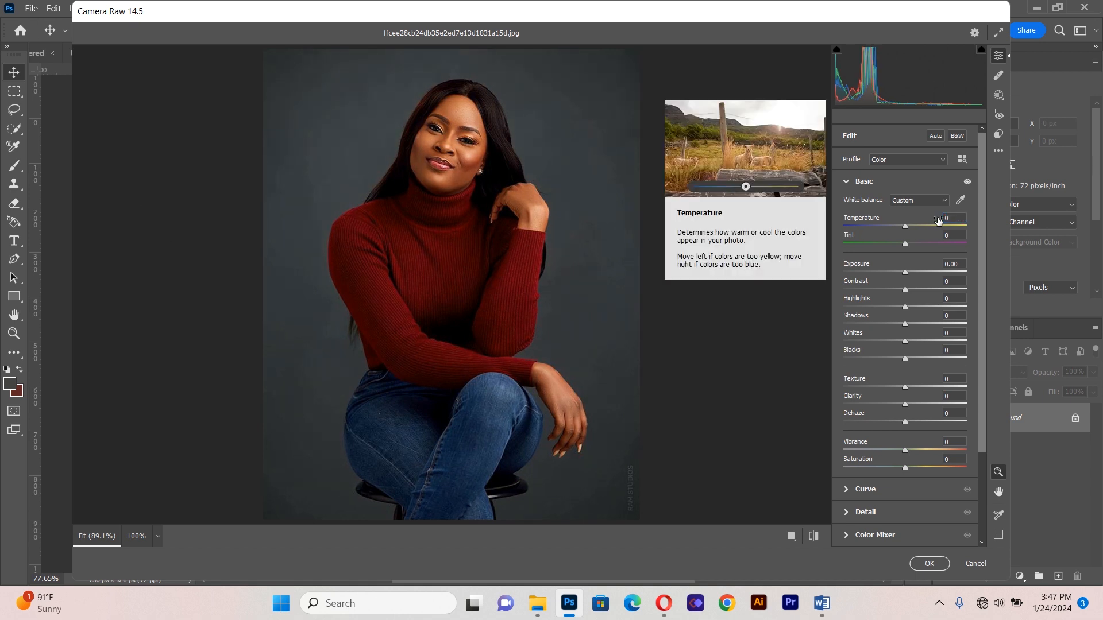
# Step: Set the portrait's Exposure to +0.90, Contrast to +48, Highlights to +15 and Shadows to +1
pyautogui.click(961, 262)
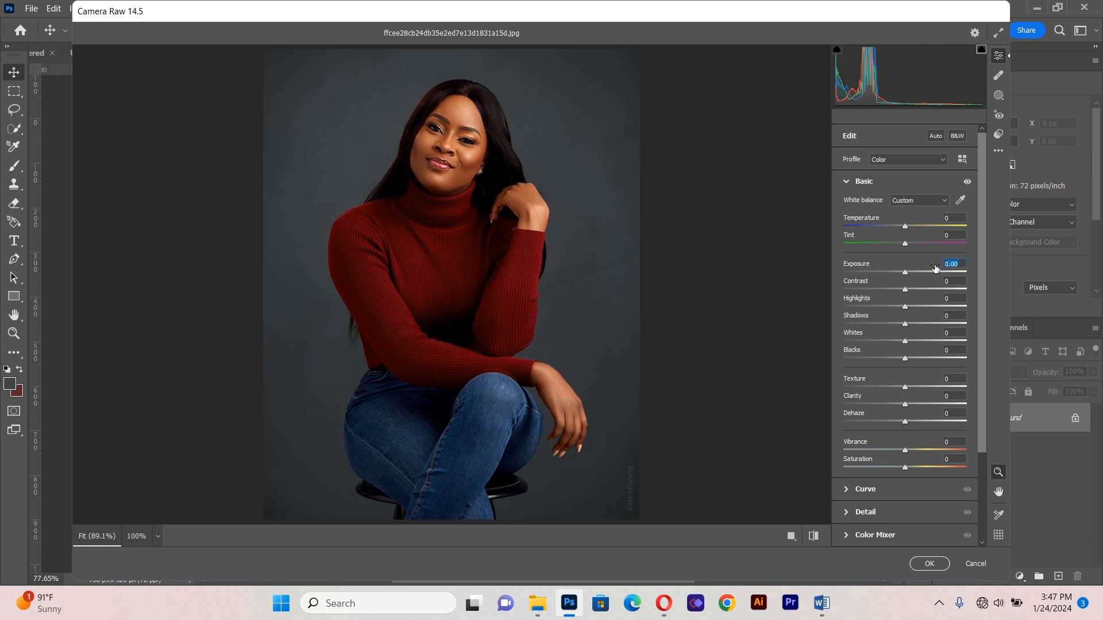
pyautogui.moveTo(935, 268); pyautogui.dragTo(966, 274)
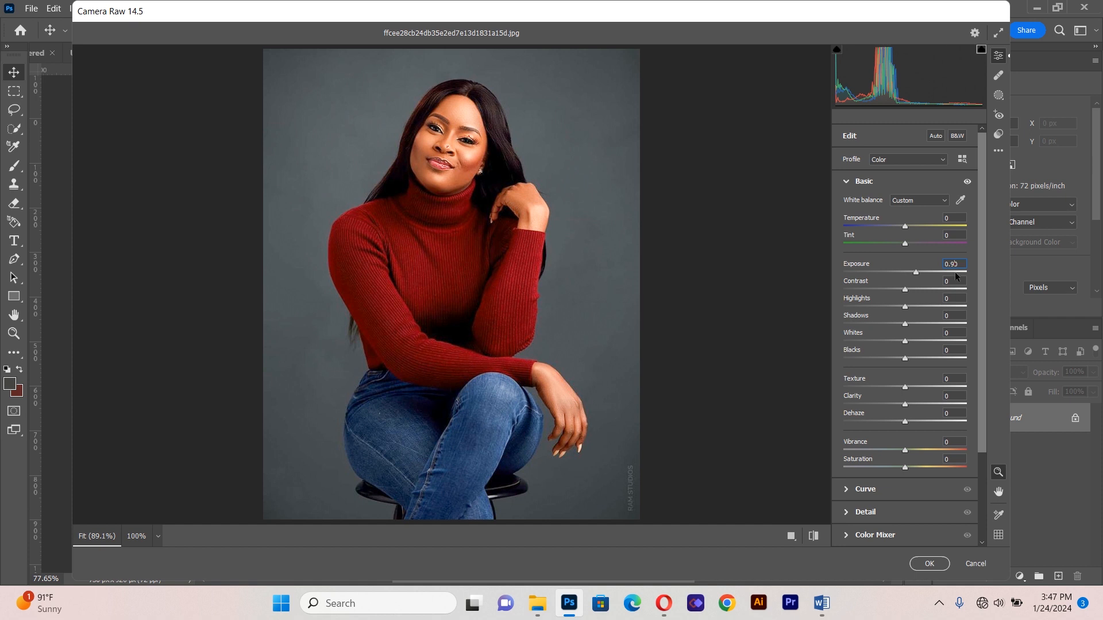
pyautogui.click(954, 282)
pyautogui.moveTo(905, 289); pyautogui.dragTo(934, 293)
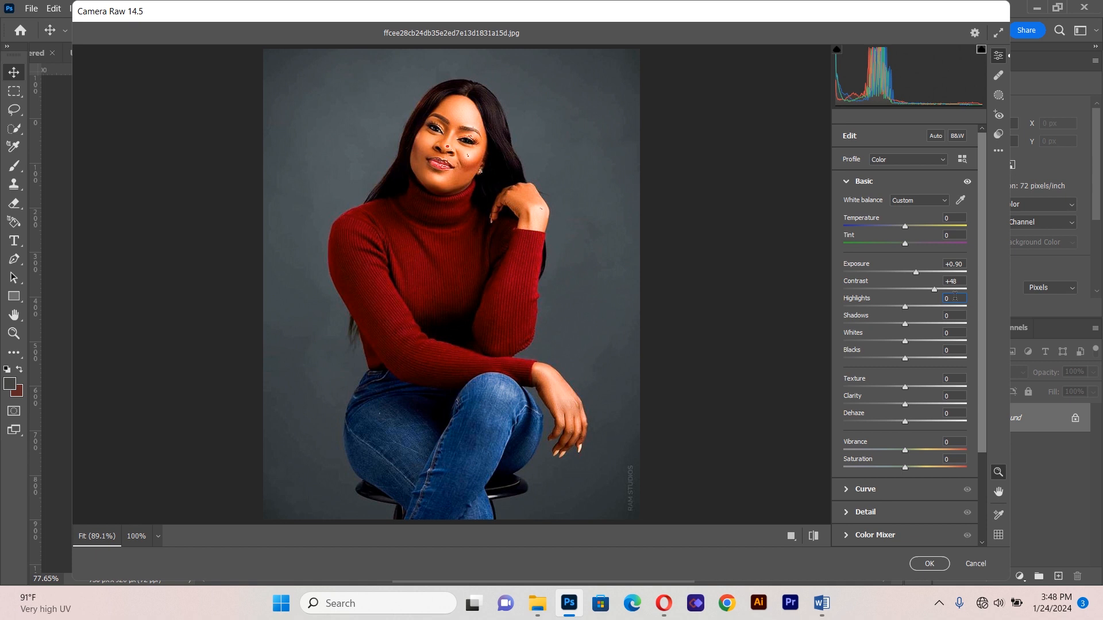
pyautogui.moveTo(905, 307); pyautogui.dragTo(914, 306)
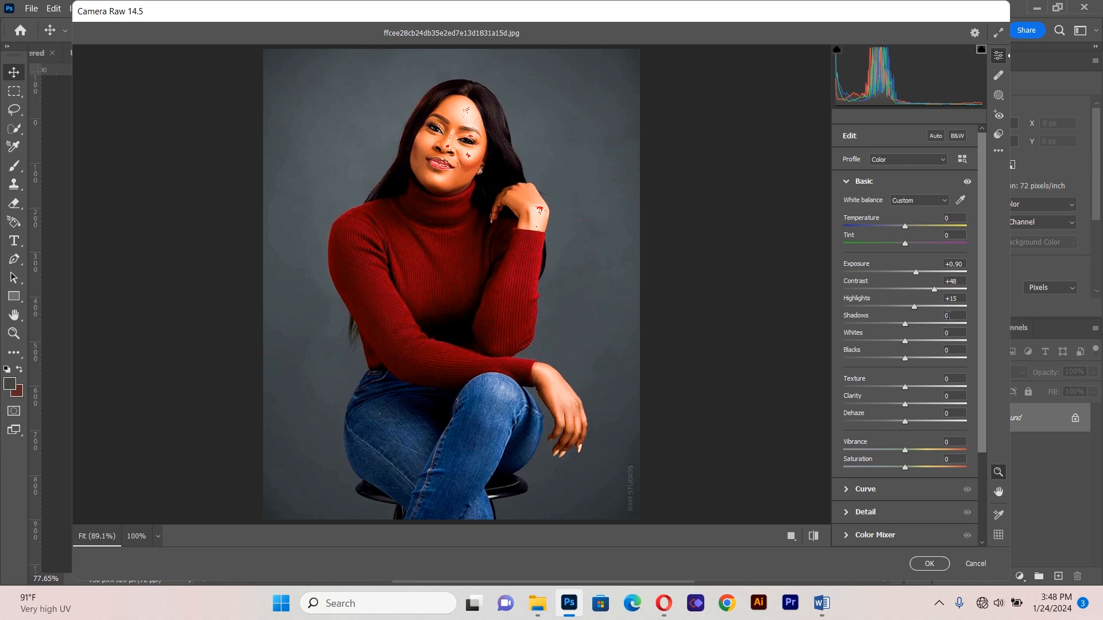
pyautogui.moveTo(905, 322); pyautogui.dragTo(906, 325)
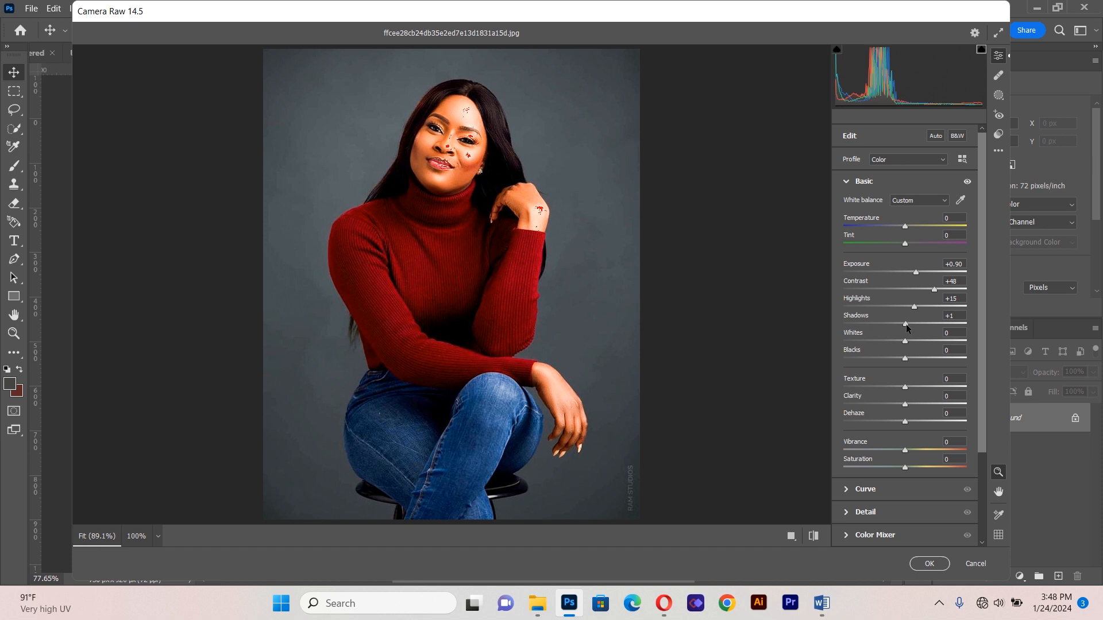
# Step: Set Texture to +40 and Clarity to +73, and apply the Camera Raw Filter to the portrait
pyautogui.click(948, 380)
pyautogui.moveTo(906, 391); pyautogui.dragTo(918, 392)
pyautogui.click(960, 378)
pyautogui.write('40')
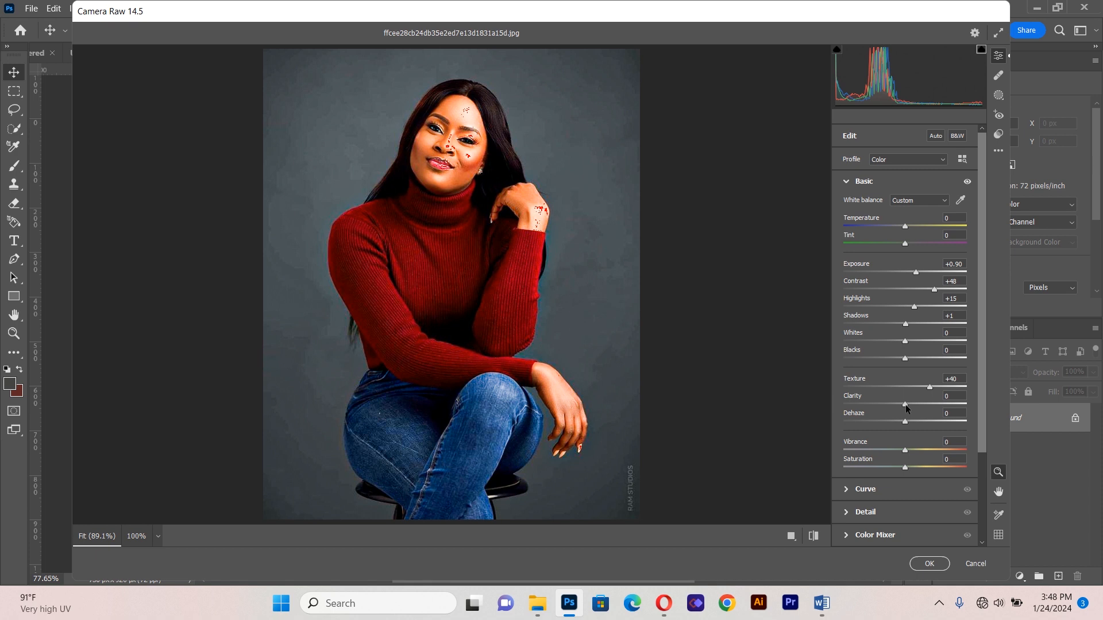
pyautogui.moveTo(906, 406); pyautogui.dragTo(952, 410)
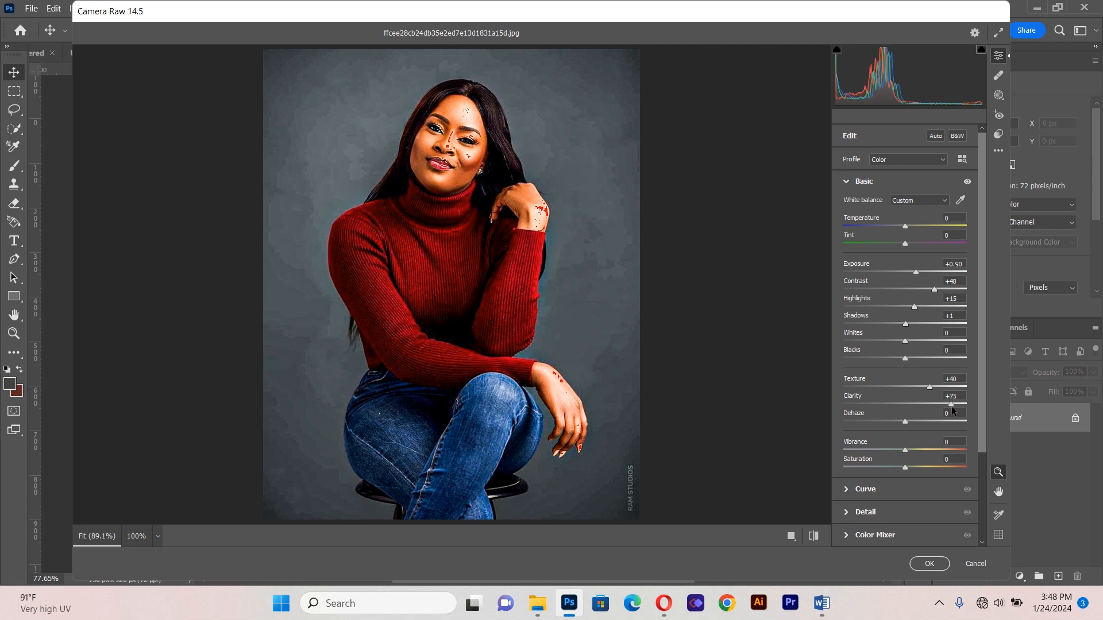
pyautogui.click(957, 397)
pyautogui.write('73')
pyautogui.click(938, 567)
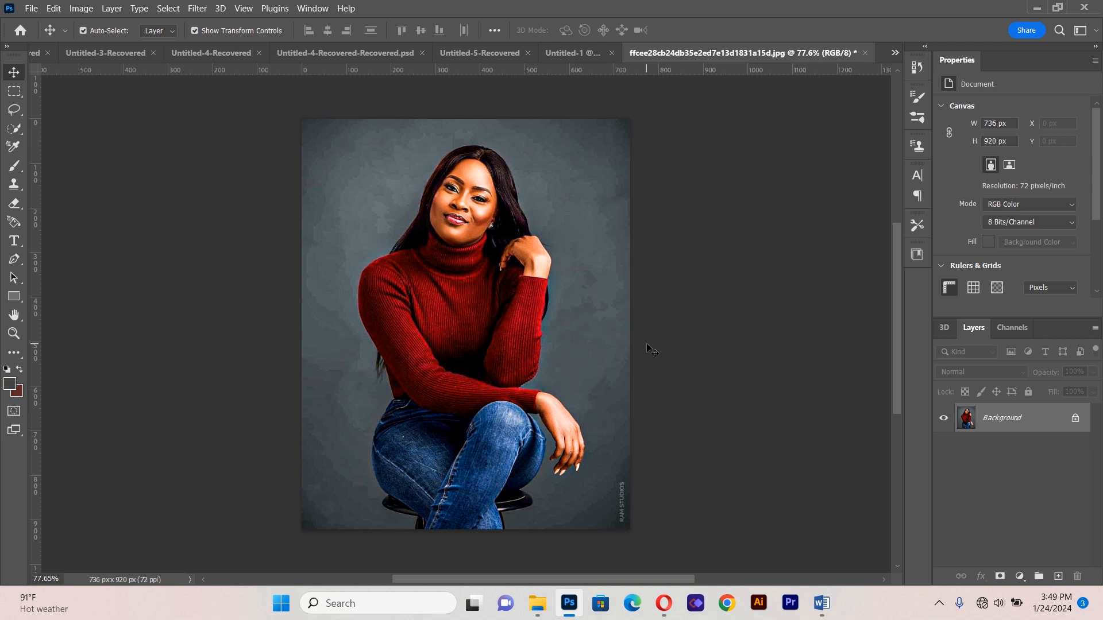
# Step: Apply a Brightness/Contrast adjustment to the portrait with Brightness set to 32
pyautogui.click(79, 8)
pyautogui.click(96, 41)
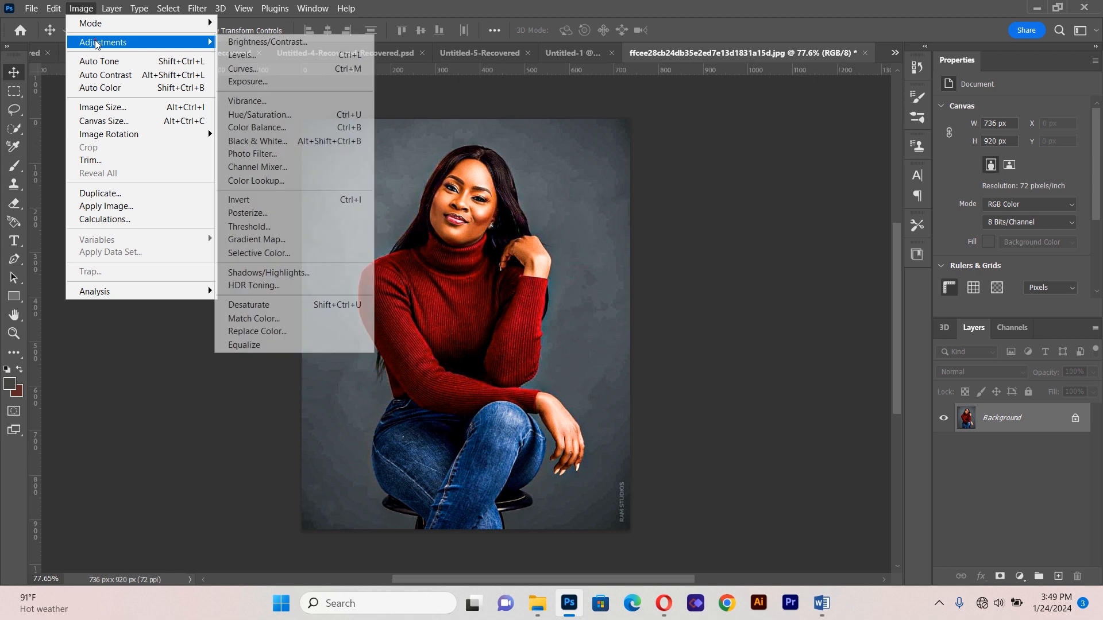
pyautogui.click(262, 42)
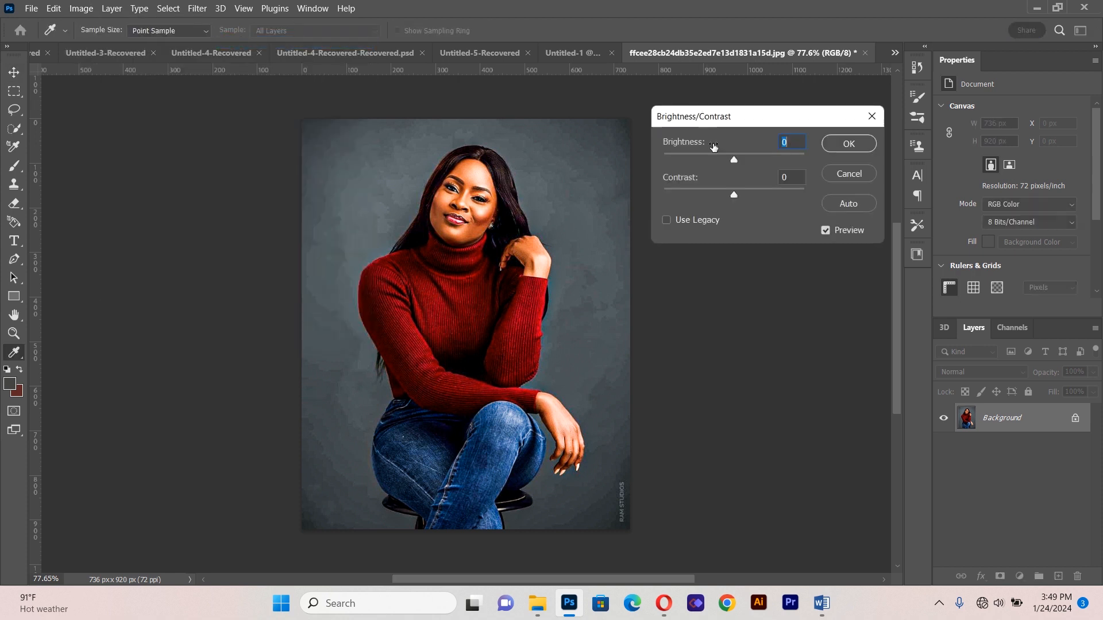
pyautogui.moveTo(734, 158); pyautogui.dragTo(750, 164)
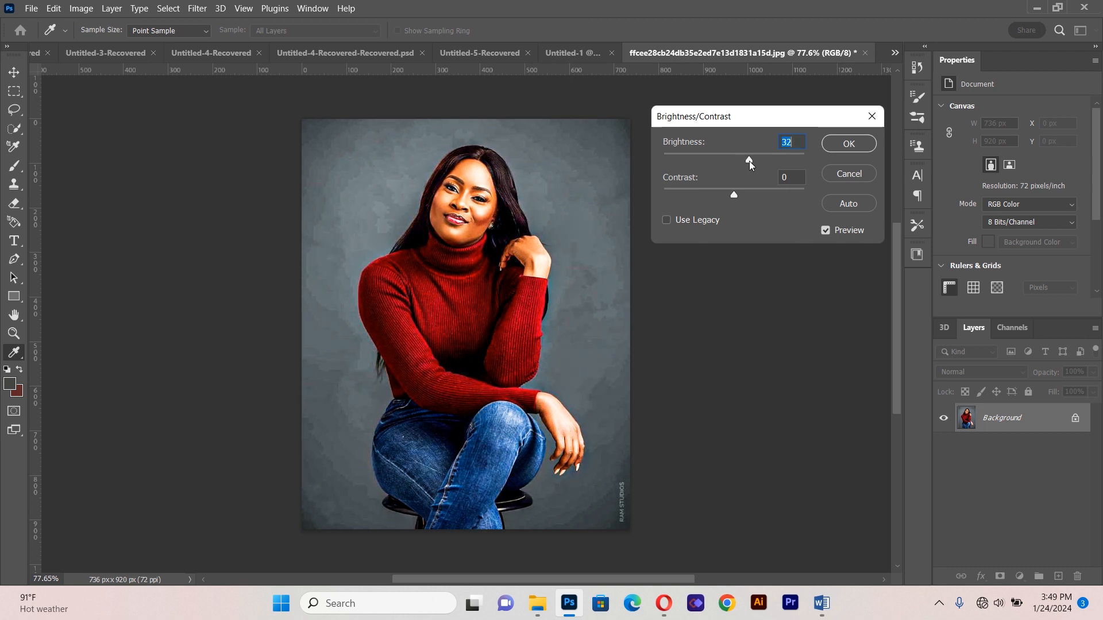
pyautogui.click(840, 145)
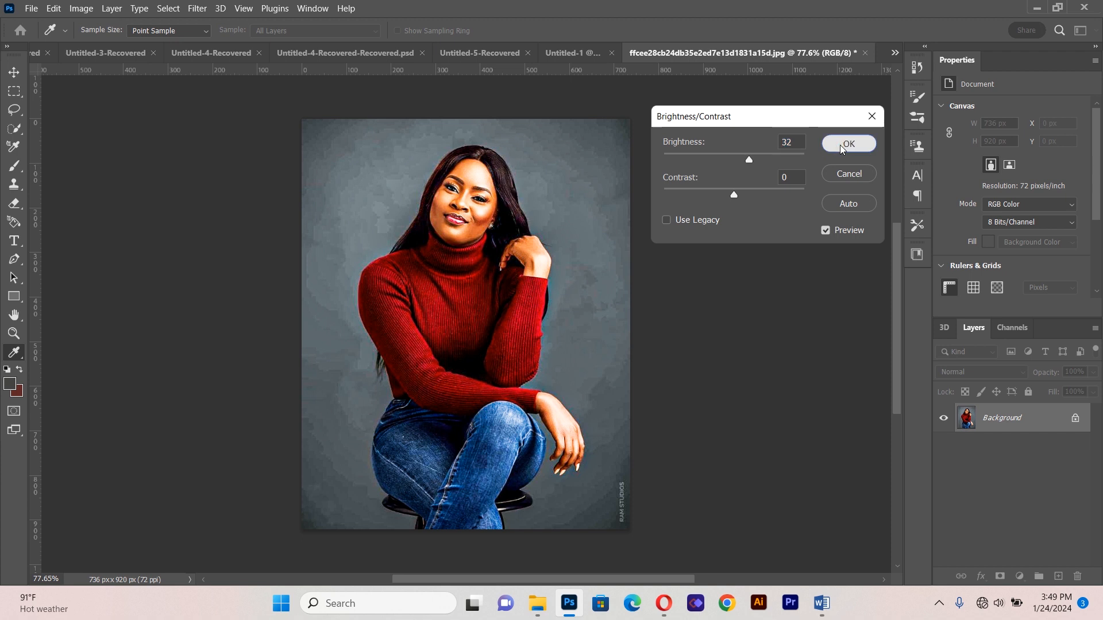